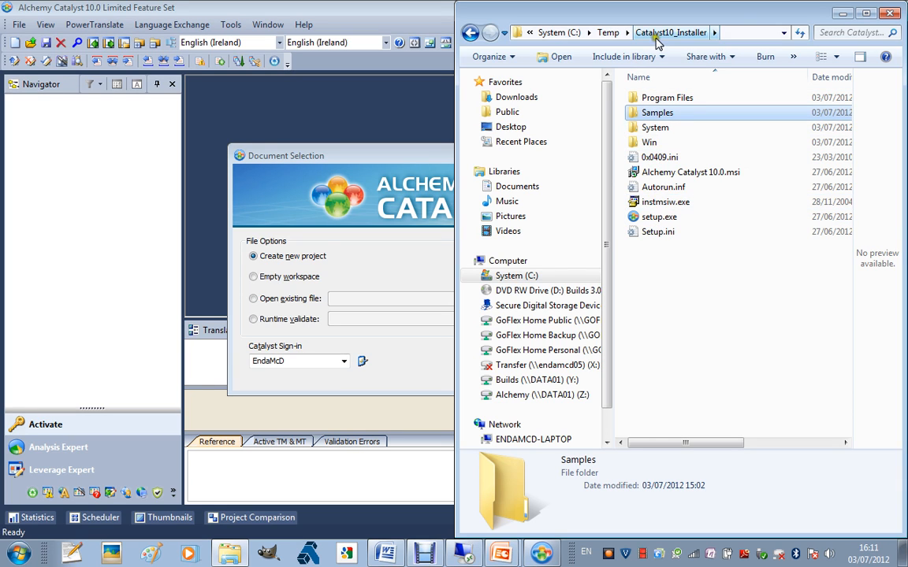
Open the Samples folder of the installer directory and start creating a new project in the Document Selection dialog
click(657, 113)
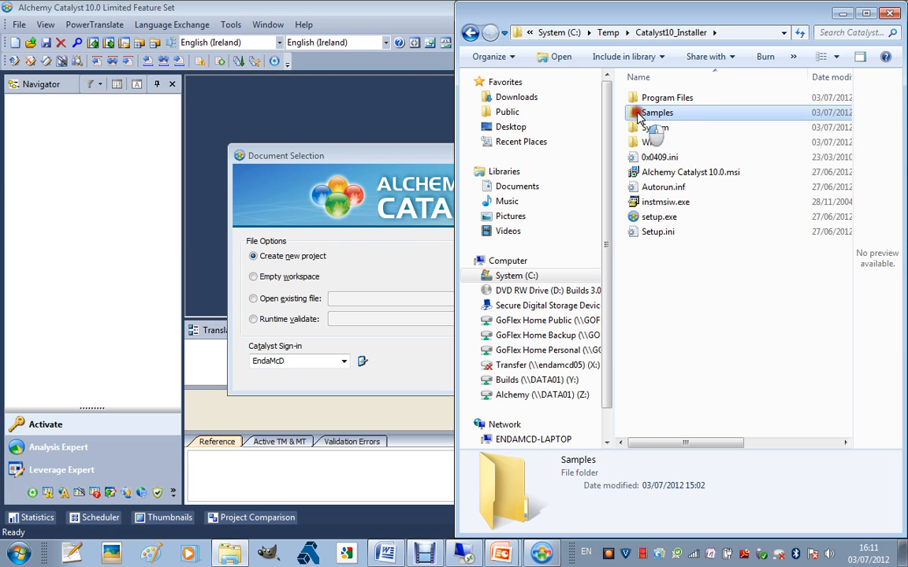
double_click(633, 115)
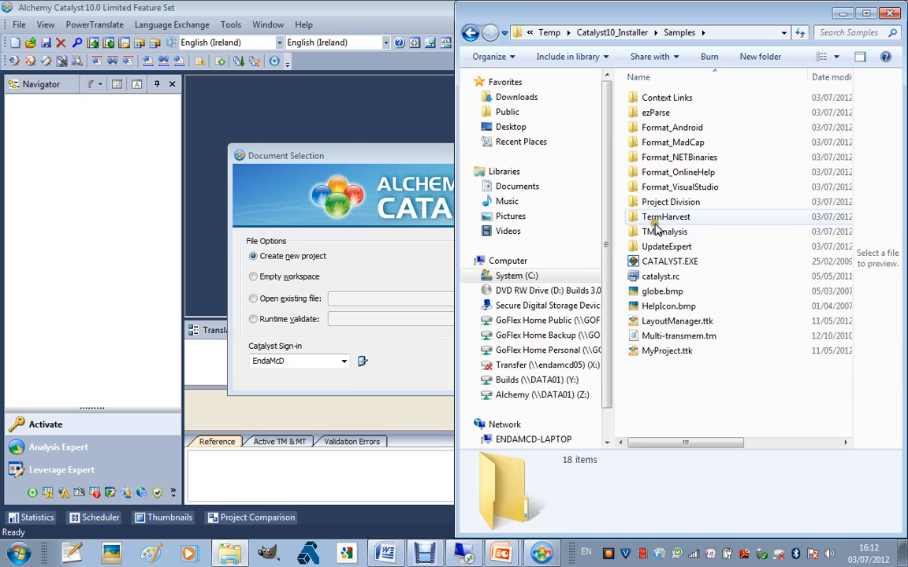
click(415, 157)
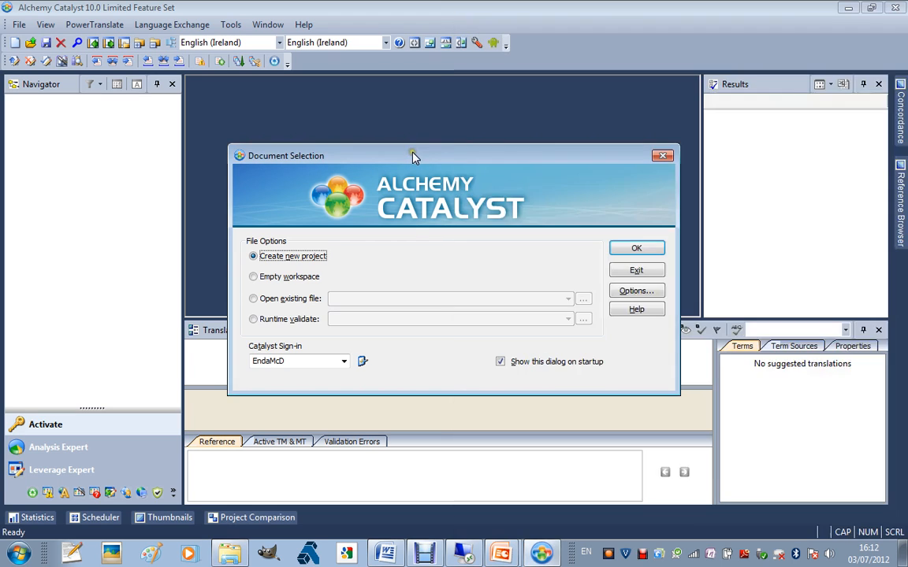
click(295, 258)
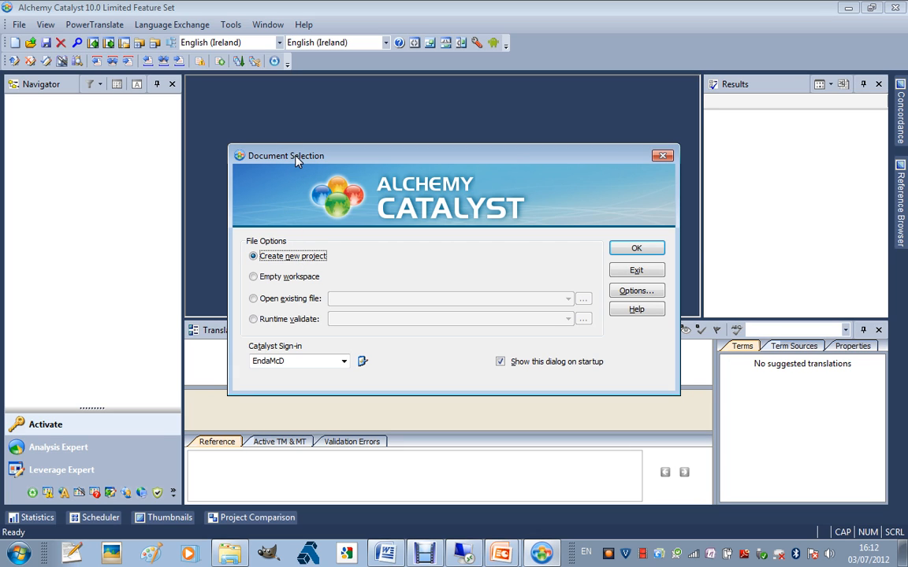
double_click(269, 265)
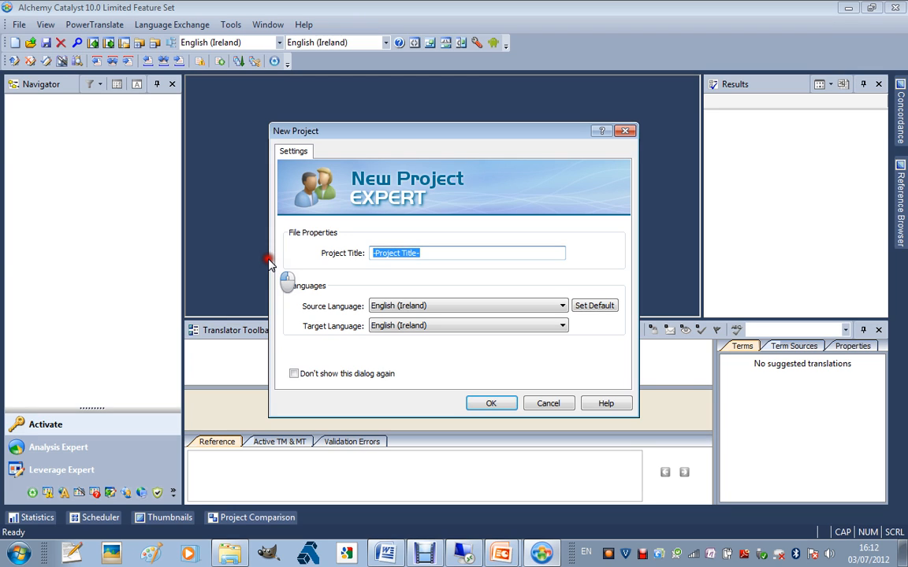
Enter MyFirstProject as the project title
text(MyFirstProject)
Set the target language to French (France) and confirm the new project
click(411, 328)
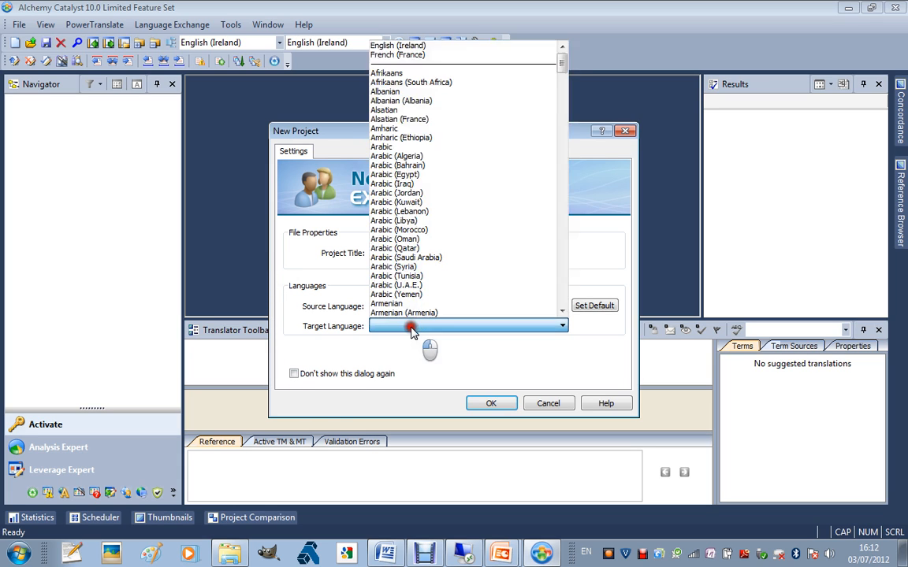
key(Down)
key(Down)
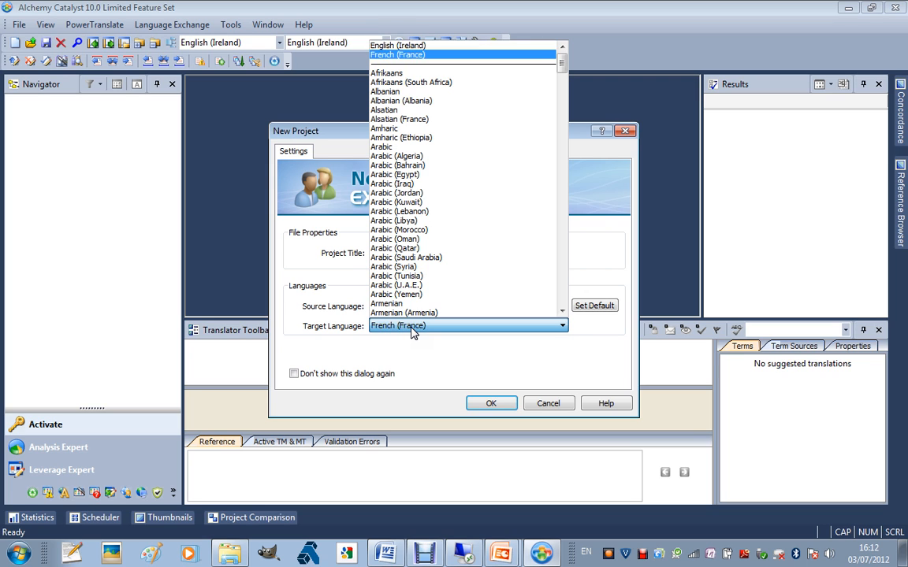
key(Return)
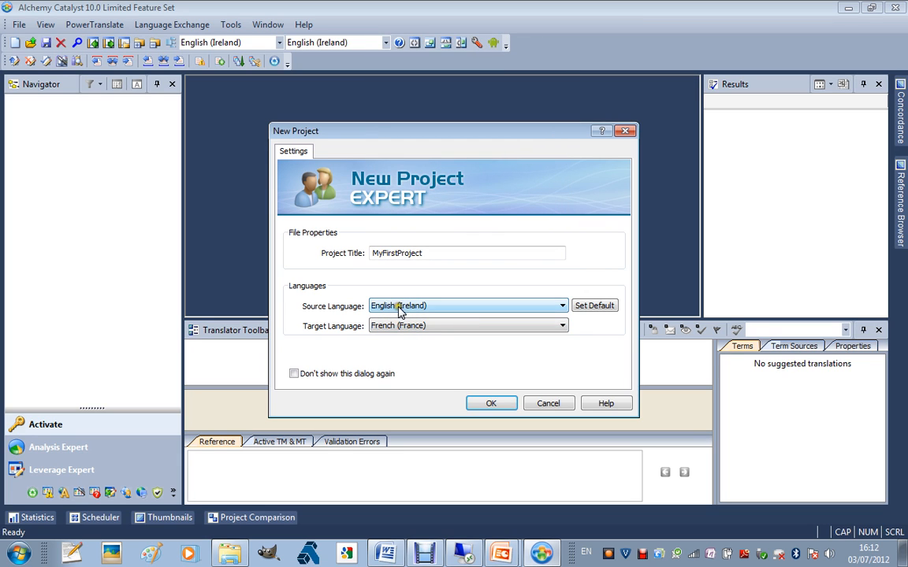
click(411, 326)
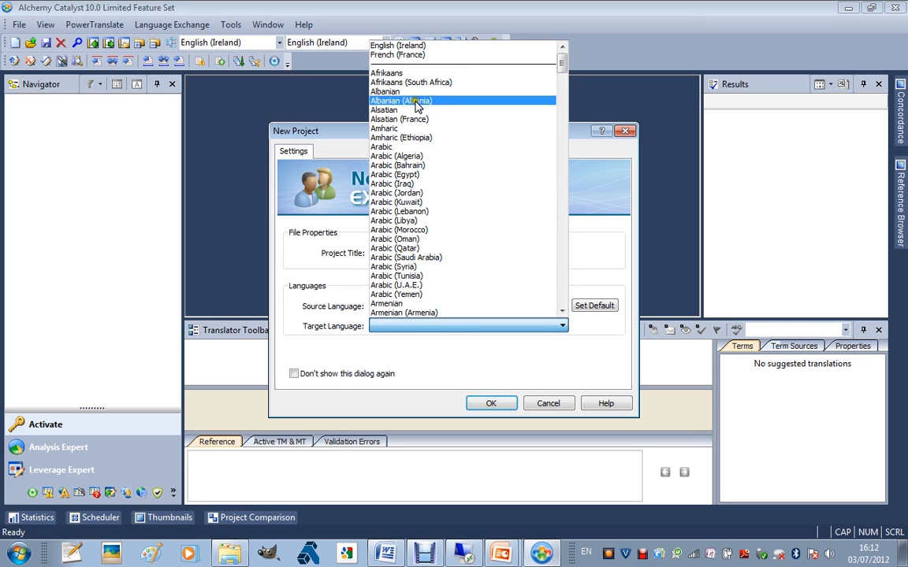
click(405, 56)
click(492, 404)
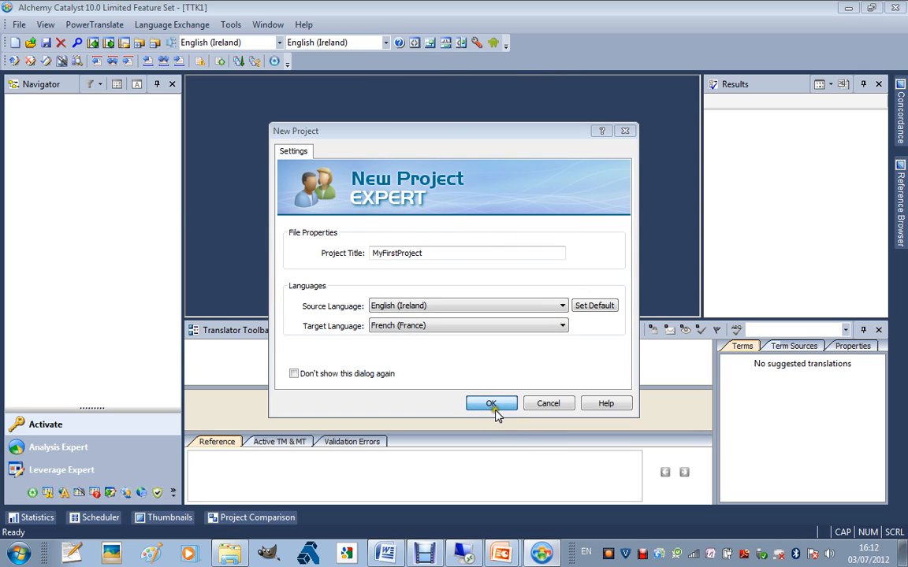
Add CATALYST.EXE from the Samples folder into MyFirstProject
key(alt+Tab)
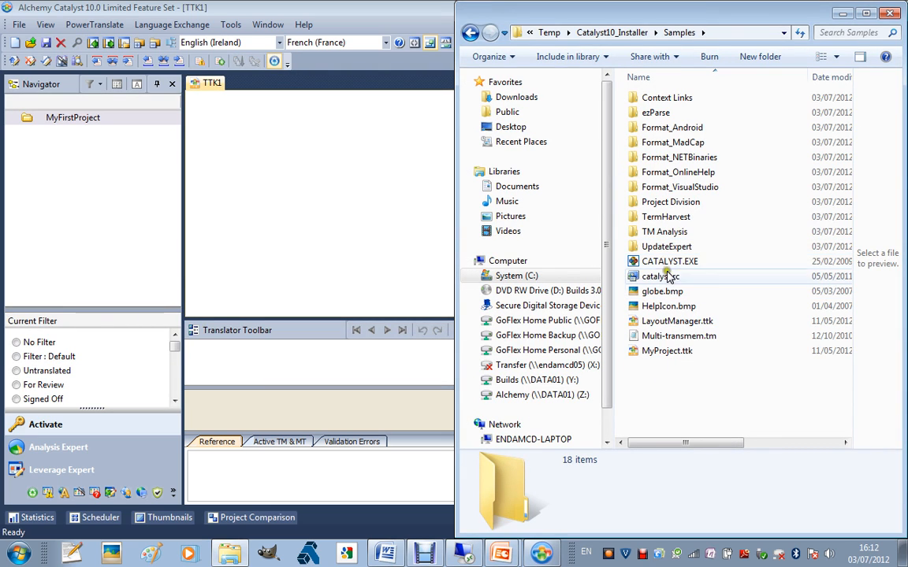
drag(666, 260, 95, 116)
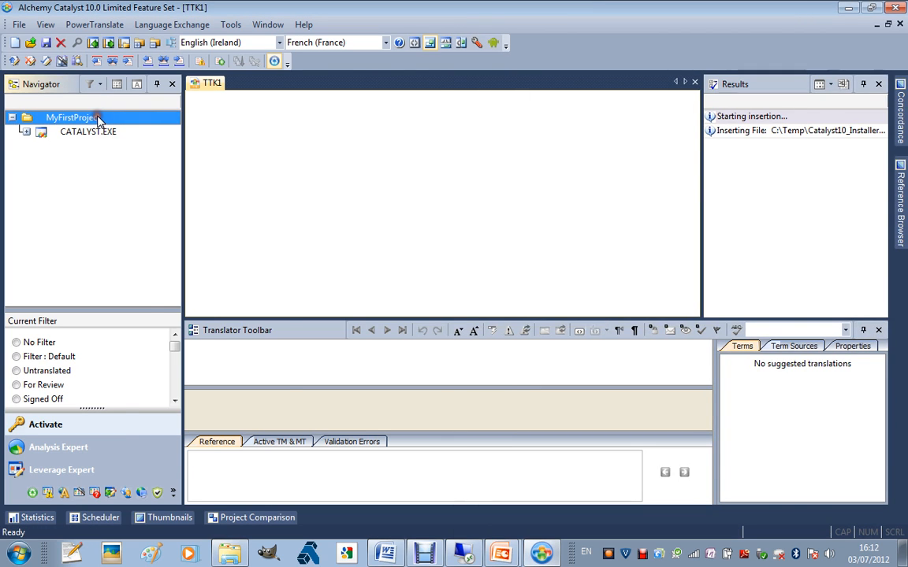
right_click(97, 118)
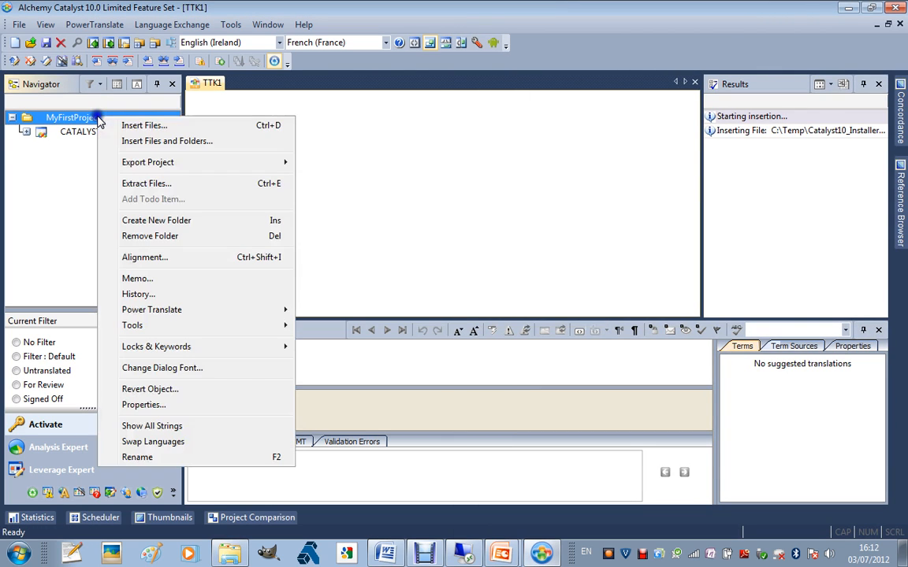
click(142, 125)
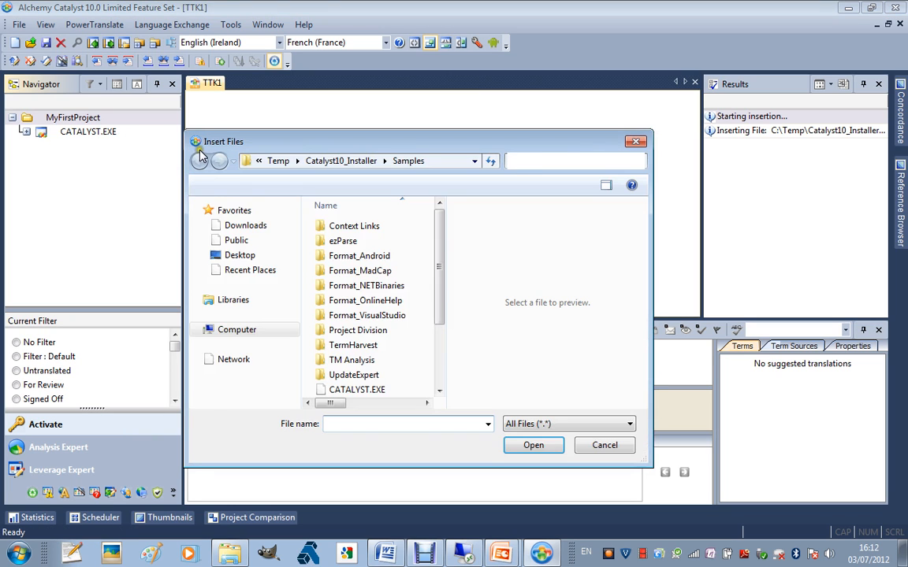
drag(437, 290, 439, 311)
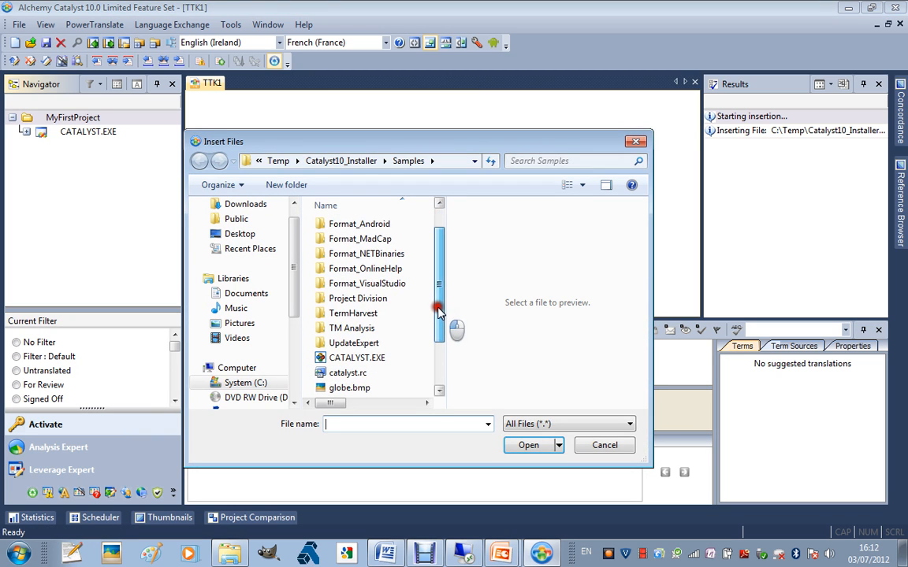
click(605, 445)
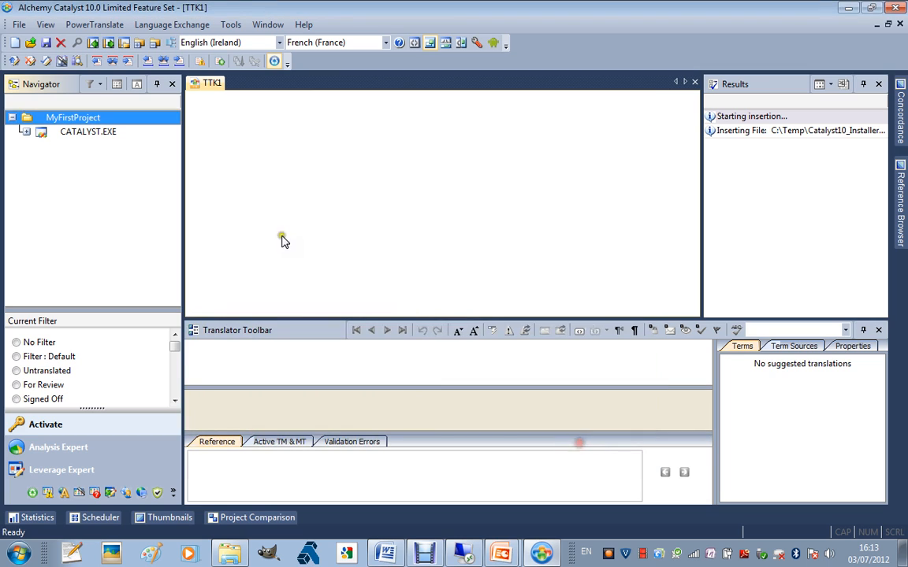
right_click(106, 121)
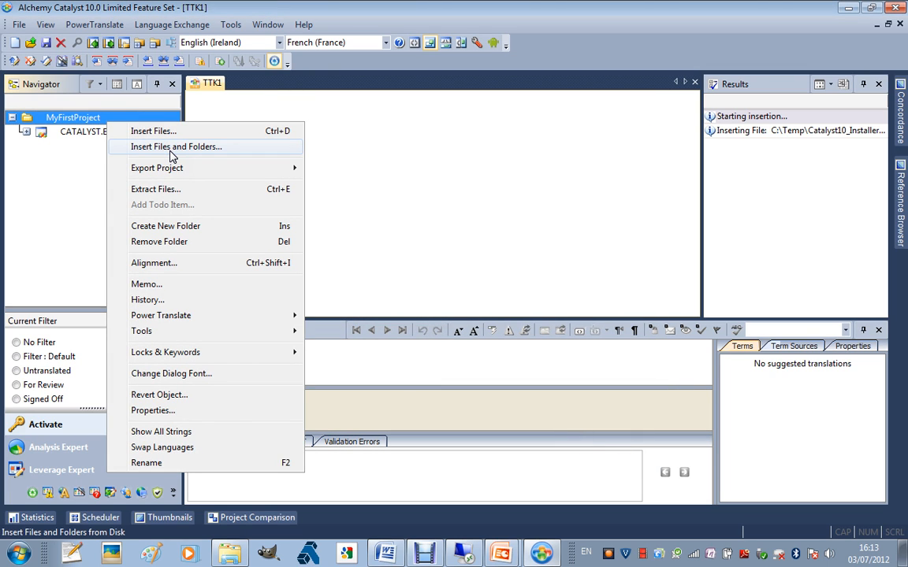
click(75, 117)
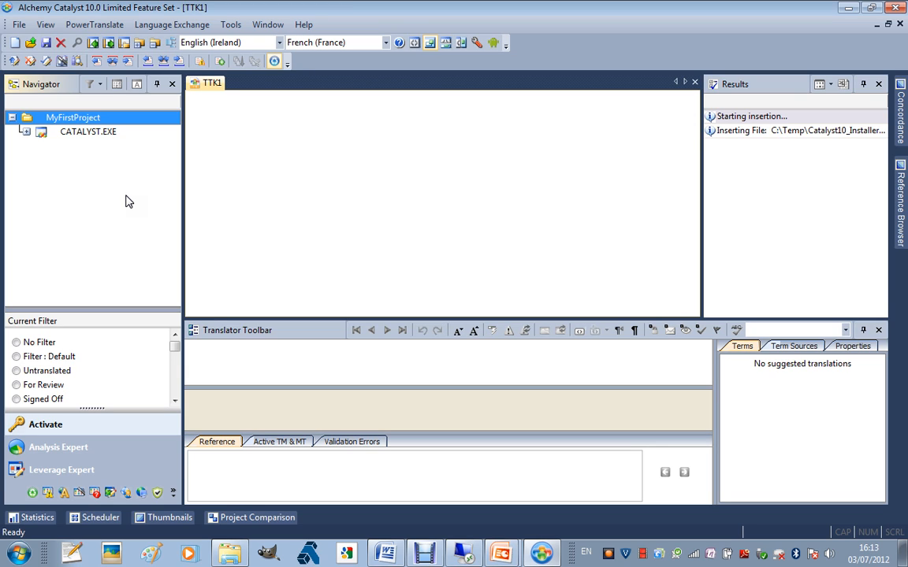
Open the 1002 - Add Todo Item dialog from the Dialog resources of CATALYST.EXE
click(26, 132)
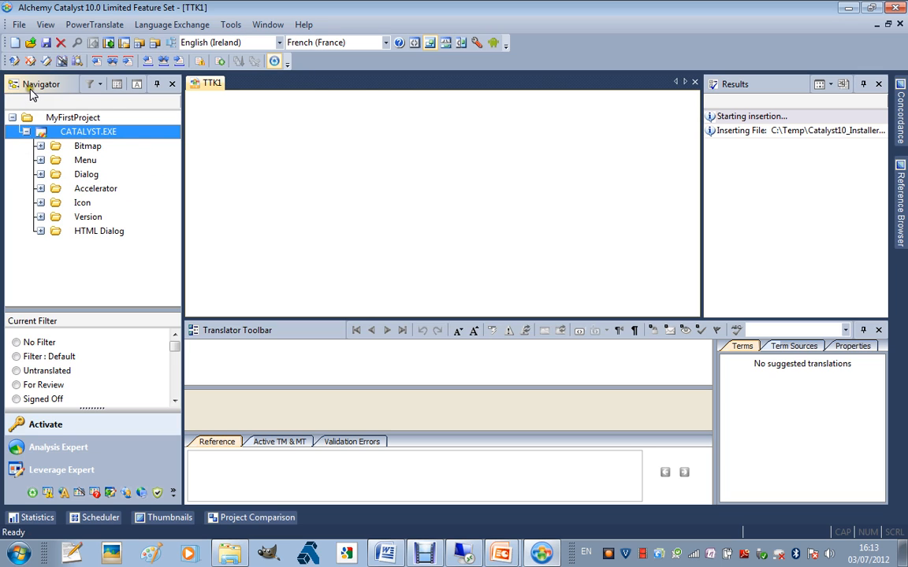
click(41, 175)
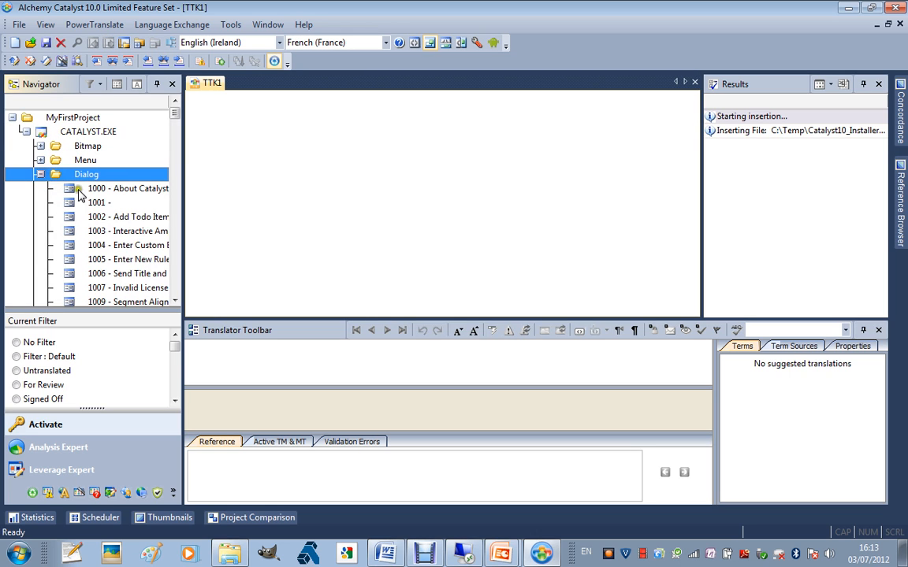
click(116, 219)
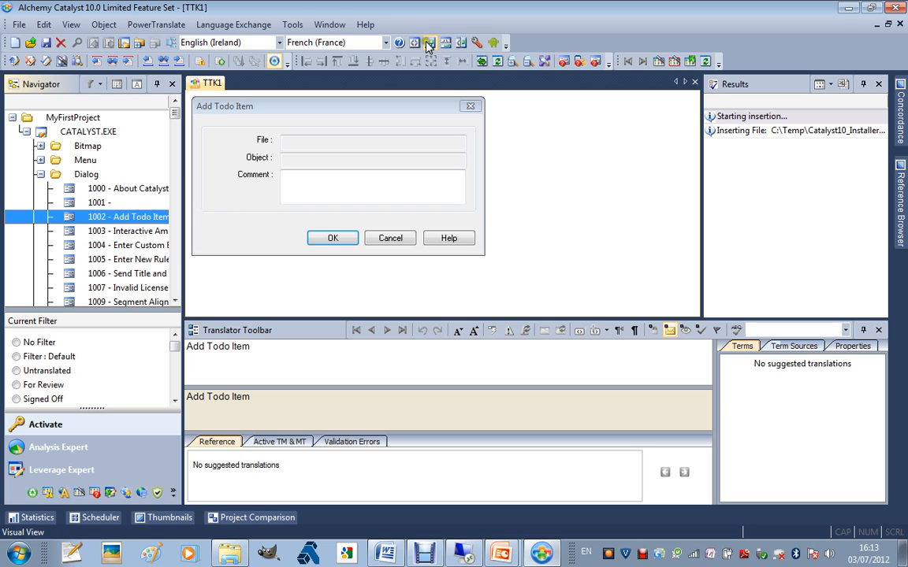
Switch to the string view and translate the File : string as Fichier
click(263, 140)
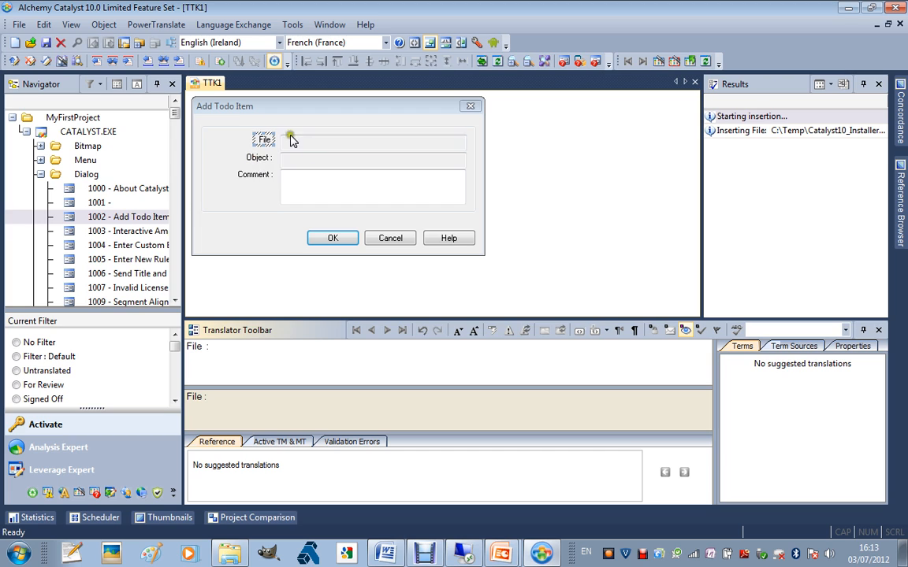
click(416, 44)
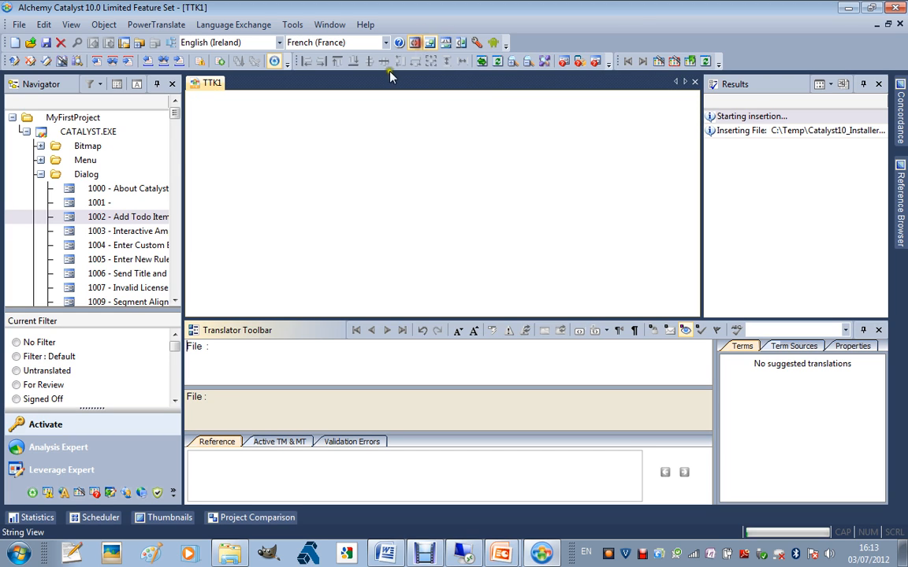
click(305, 165)
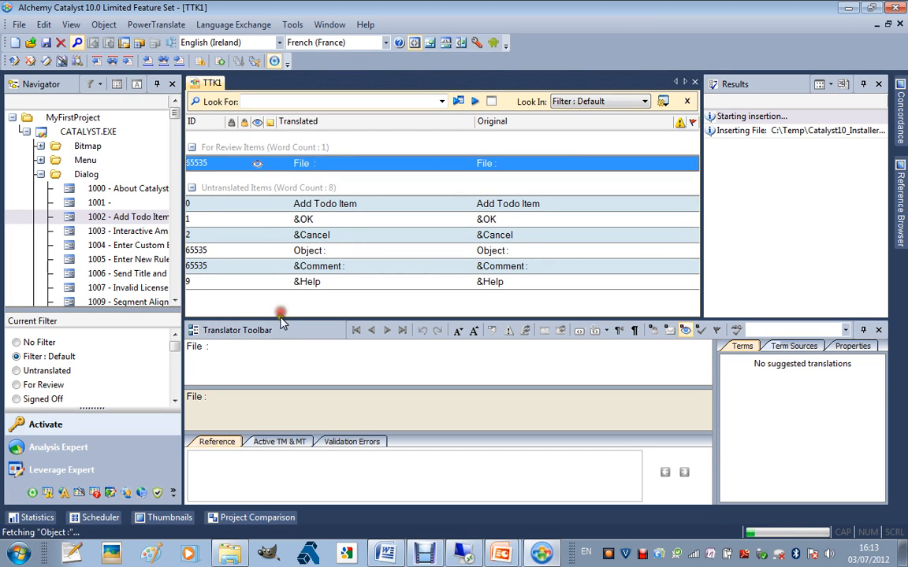
click(276, 357)
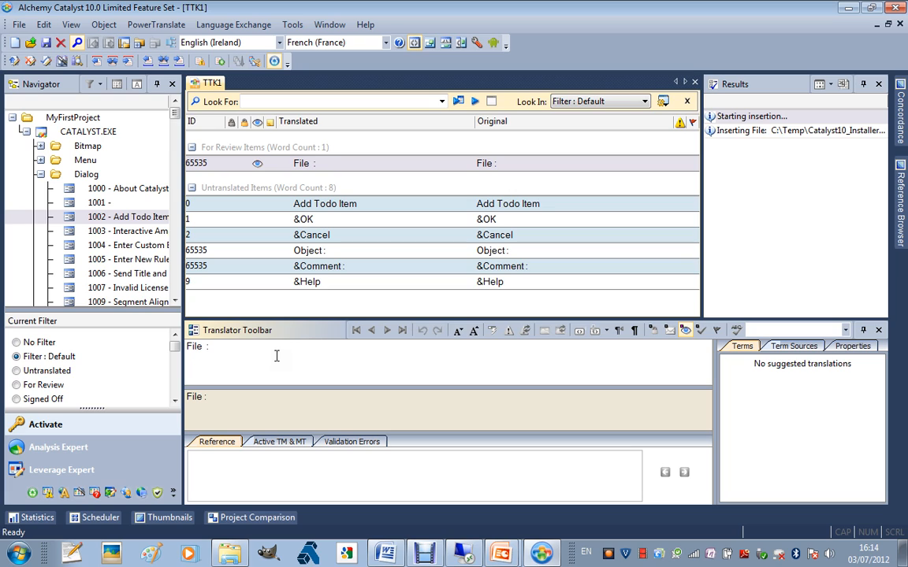
key(ctrl+a)
text(Fichier)
Translate the Add Todo Item string as Type further translation
click(282, 204)
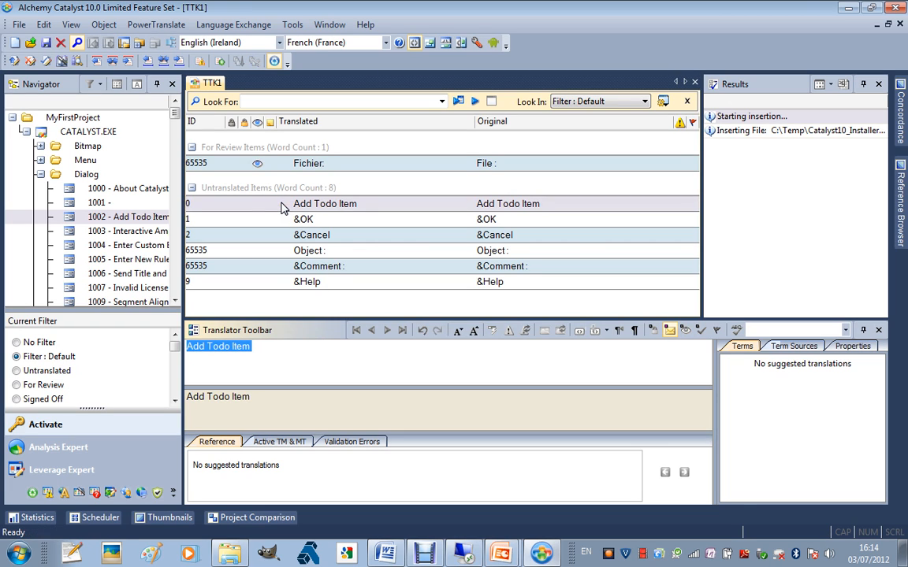
text(Type f)
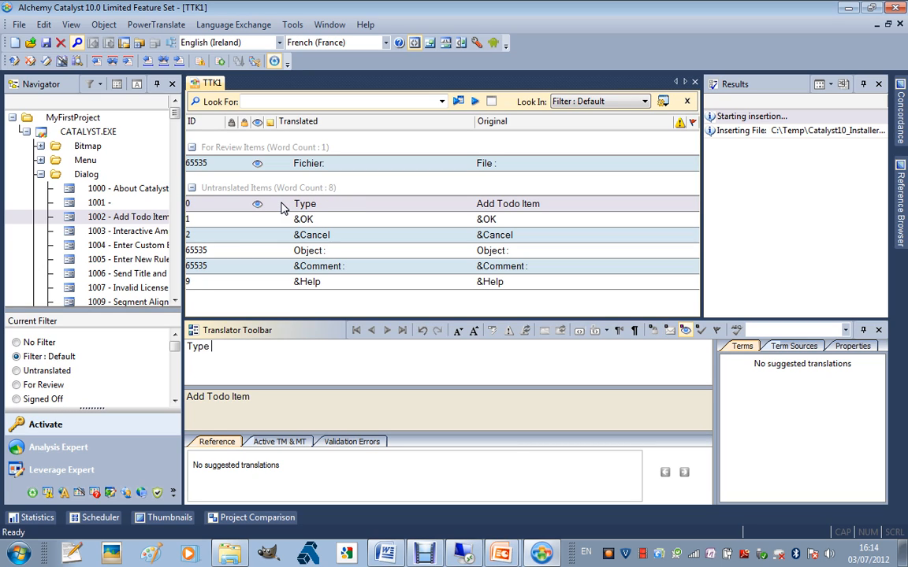
text(urther terna)
key(BackSpace)
text(anslation)
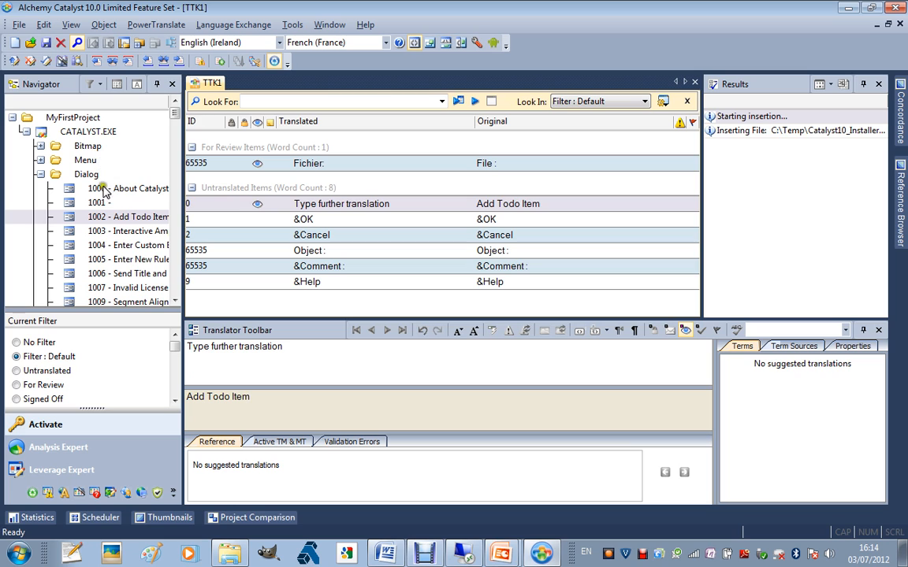
right_click(87, 134)
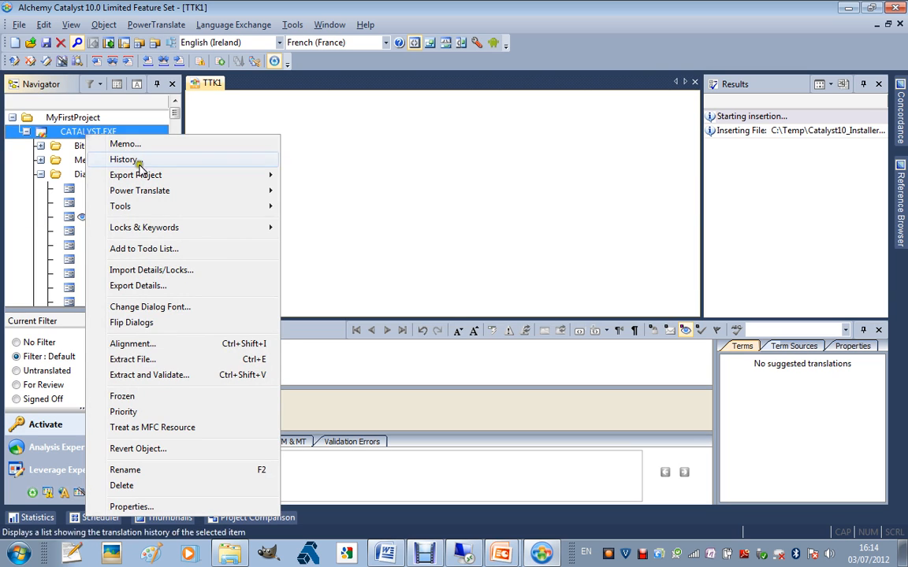
click(176, 361)
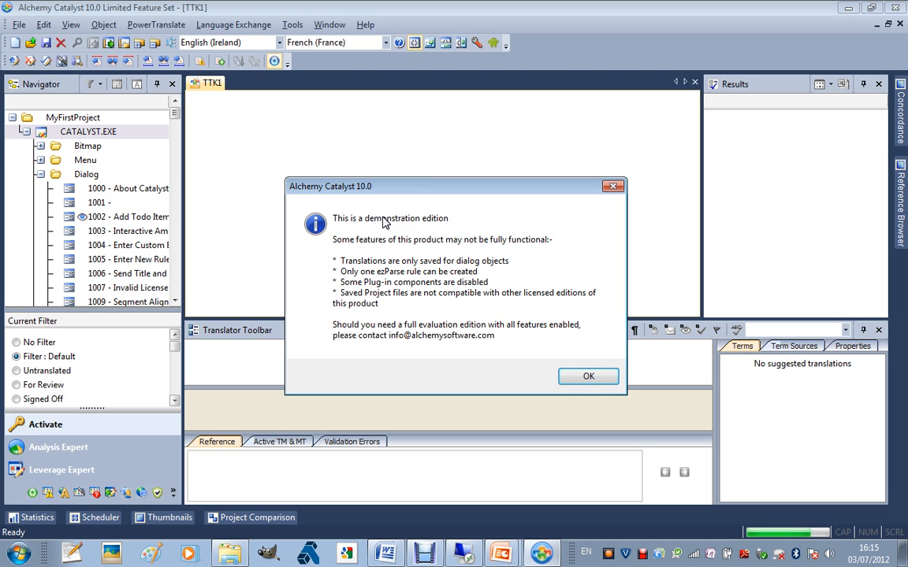
click(602, 380)
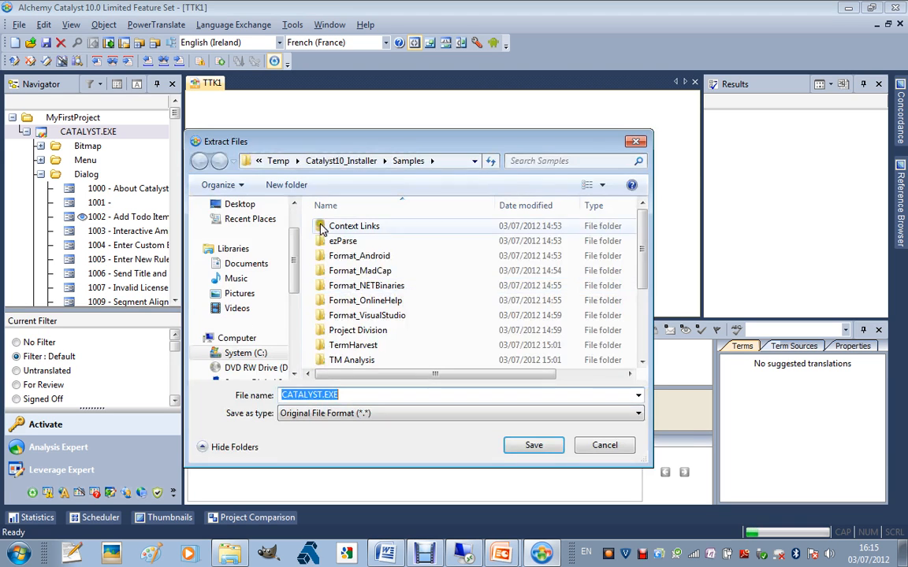
click(606, 444)
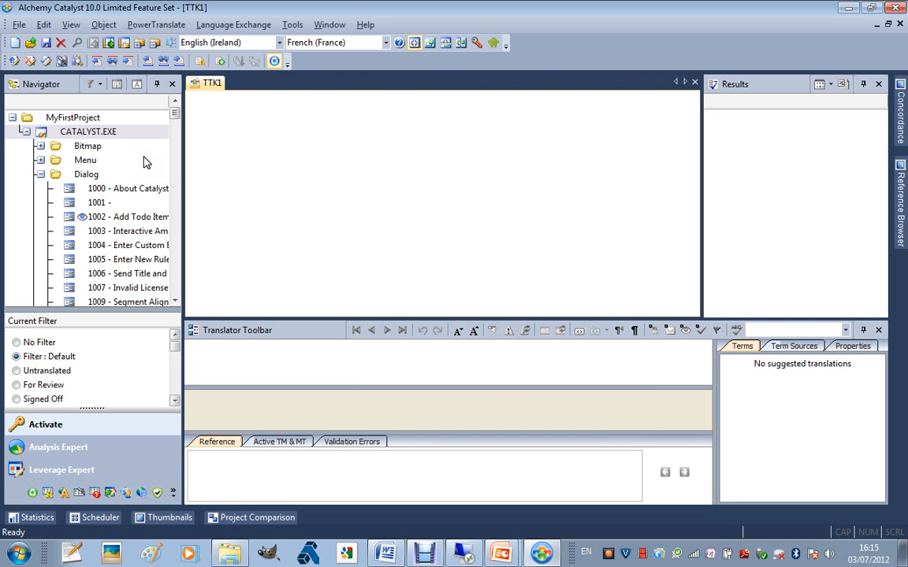
key(alt+Tab)
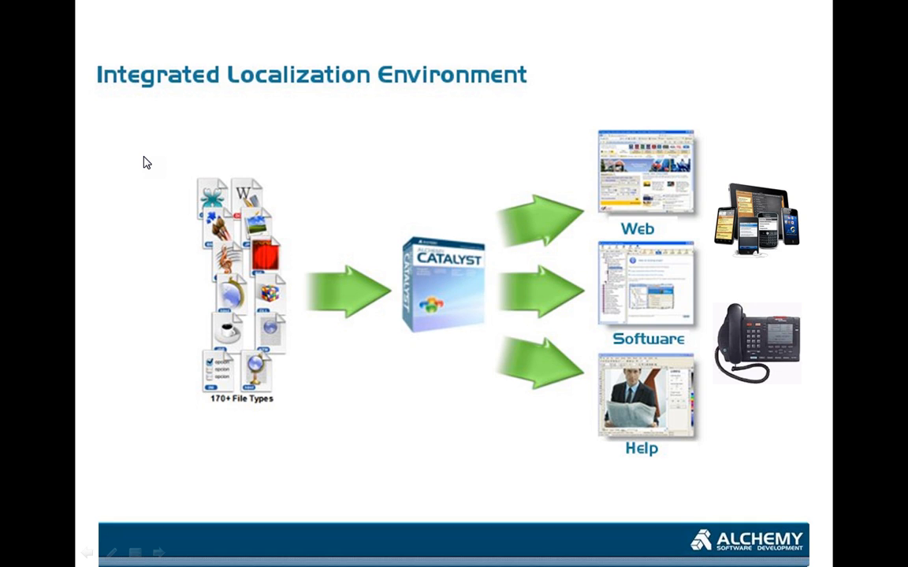